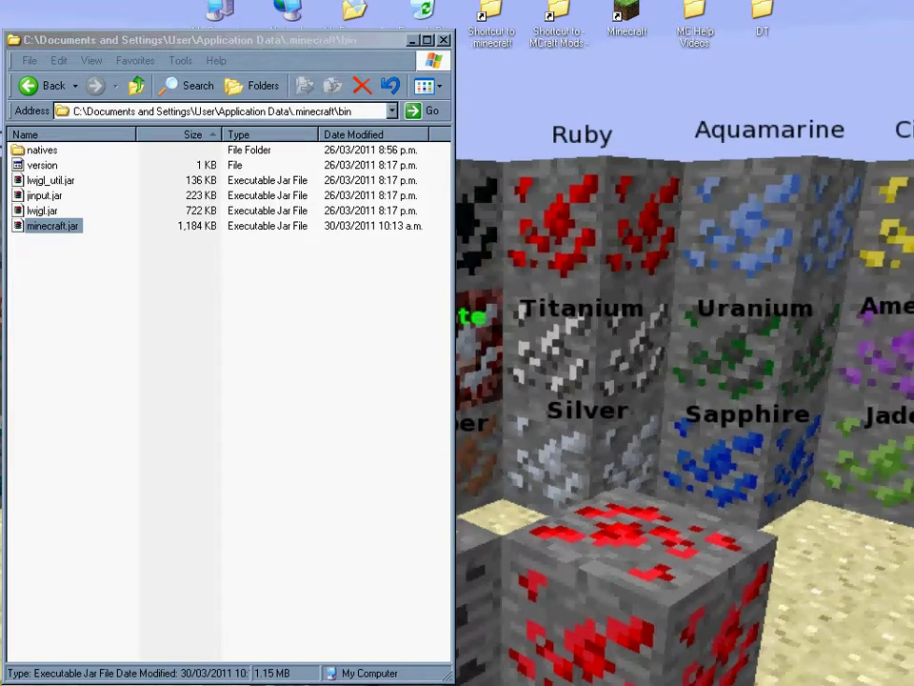
Open the ModLoader B1.3_01v5.zip and minecraft.jar archives and arrange their windows side by side.
key(alt+Tab)
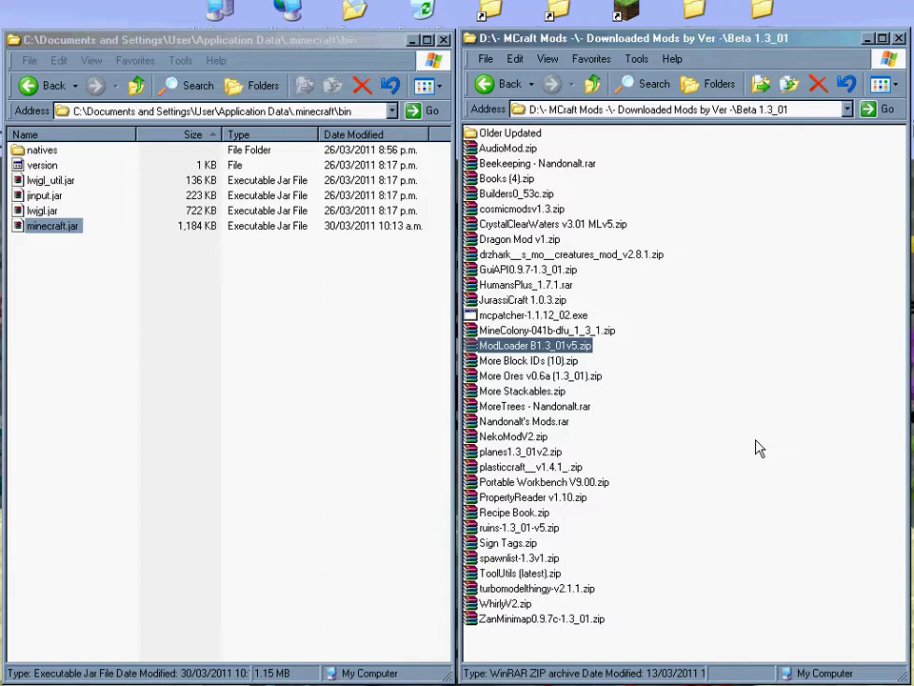
click(719, 348)
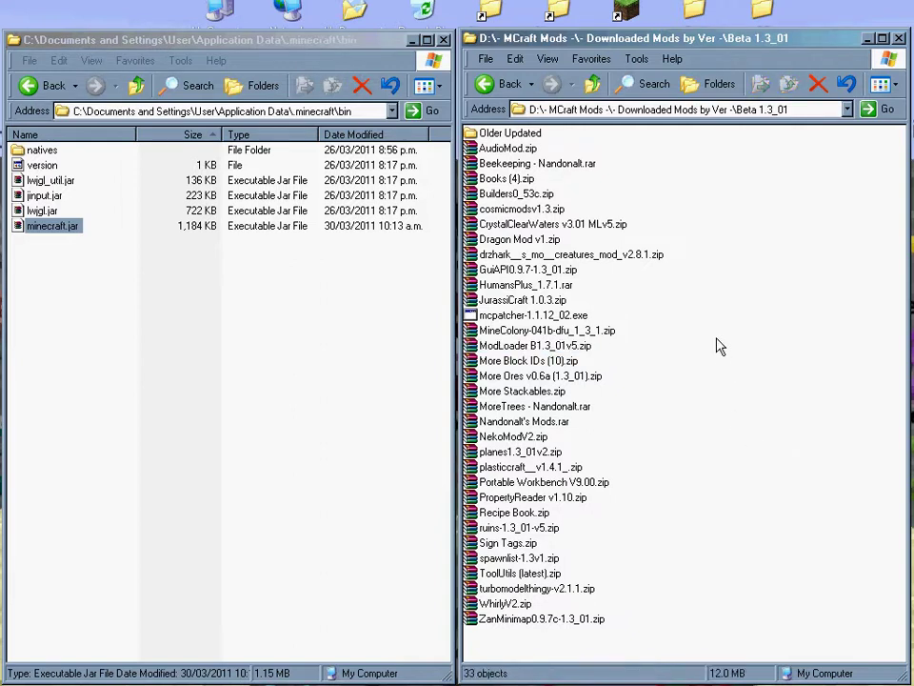
double_click(505, 346)
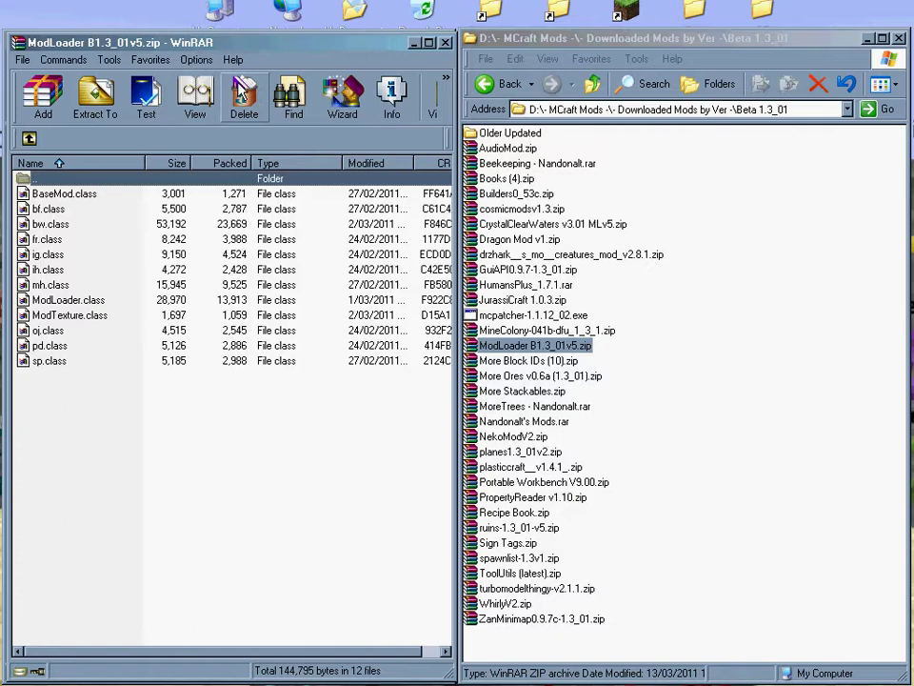
drag(228, 29, 694, 73)
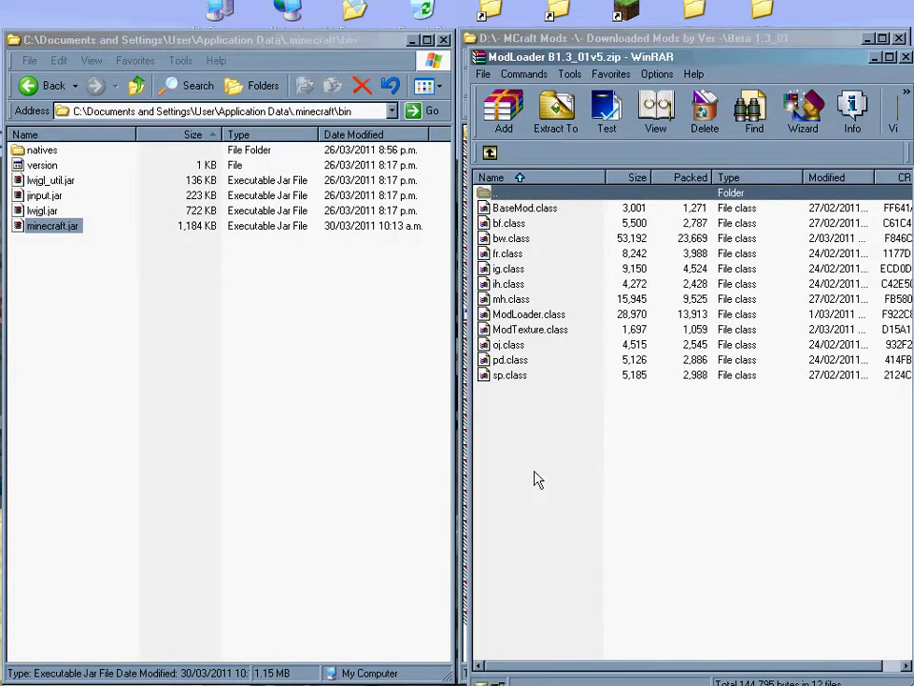
double_click(68, 231)
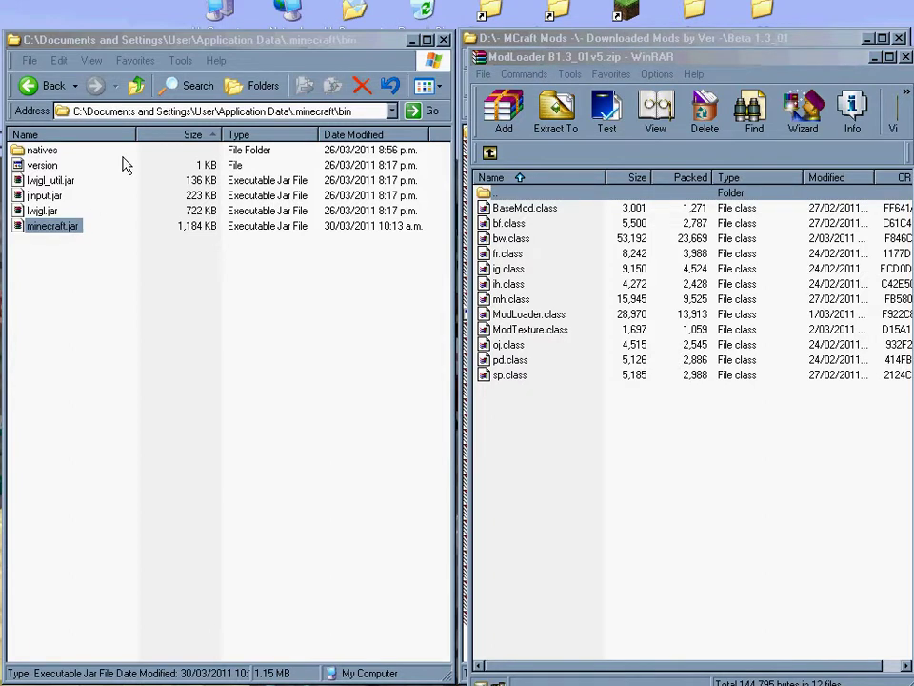
drag(228, 52, 231, 55)
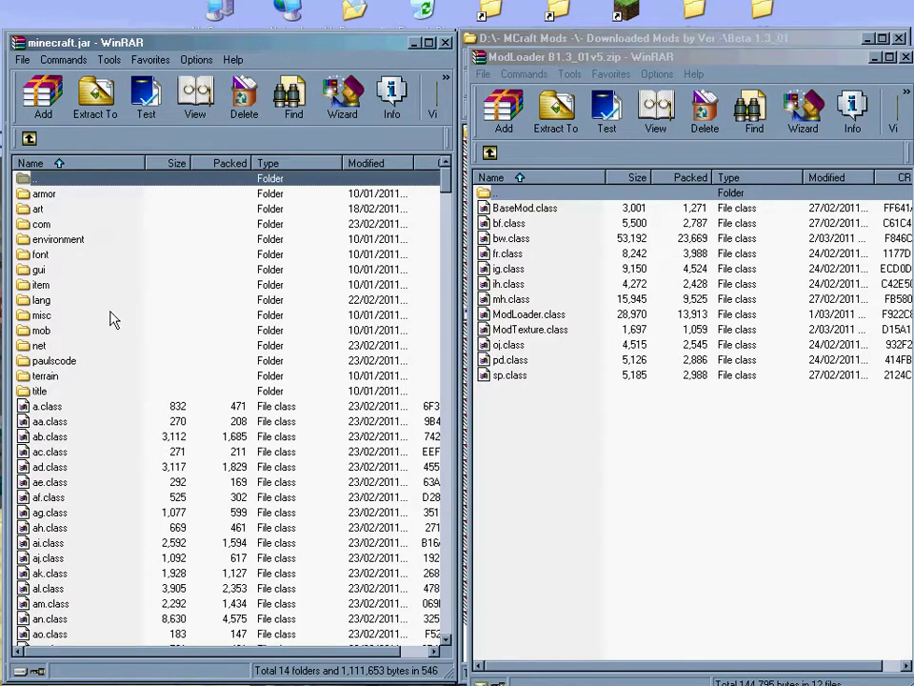
drag(576, 64, 568, 53)
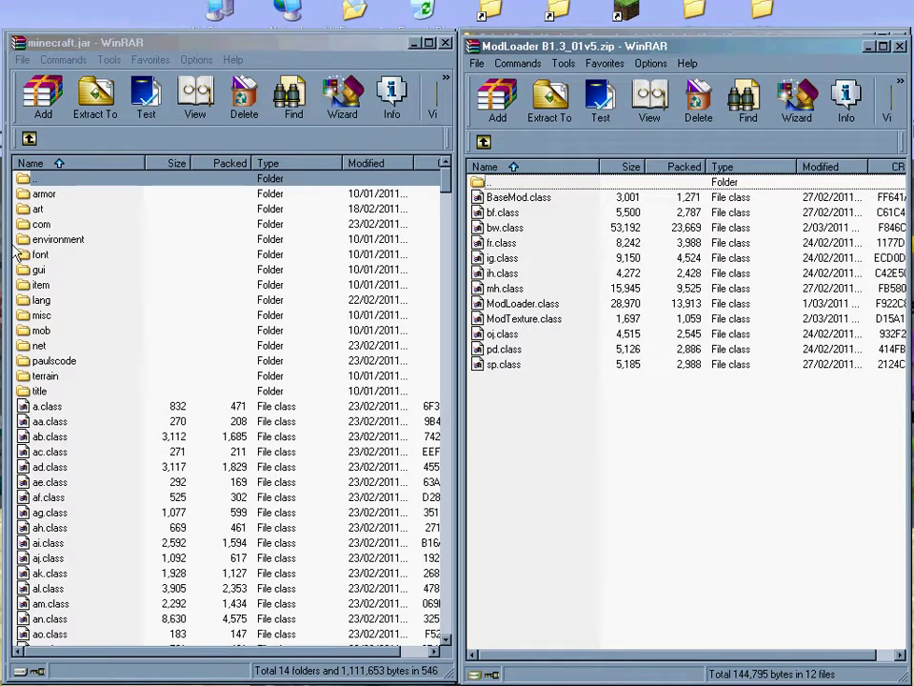
Add all the ModLoader class files to minecraft.jar with the add-and-replace mode, and close the ModLoader archive.
drag(516, 489, 124, 545)
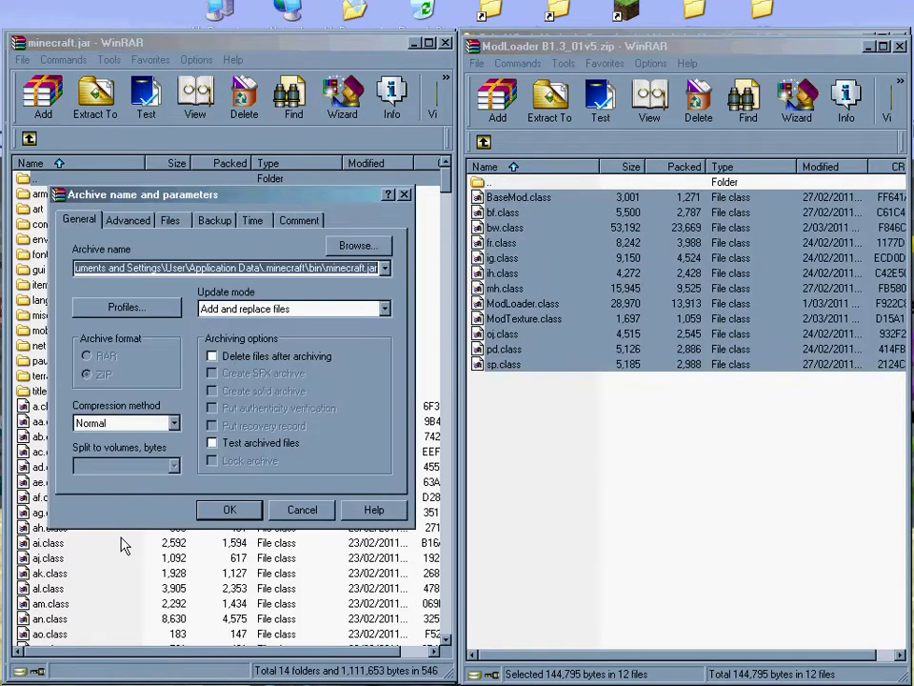
click(229, 509)
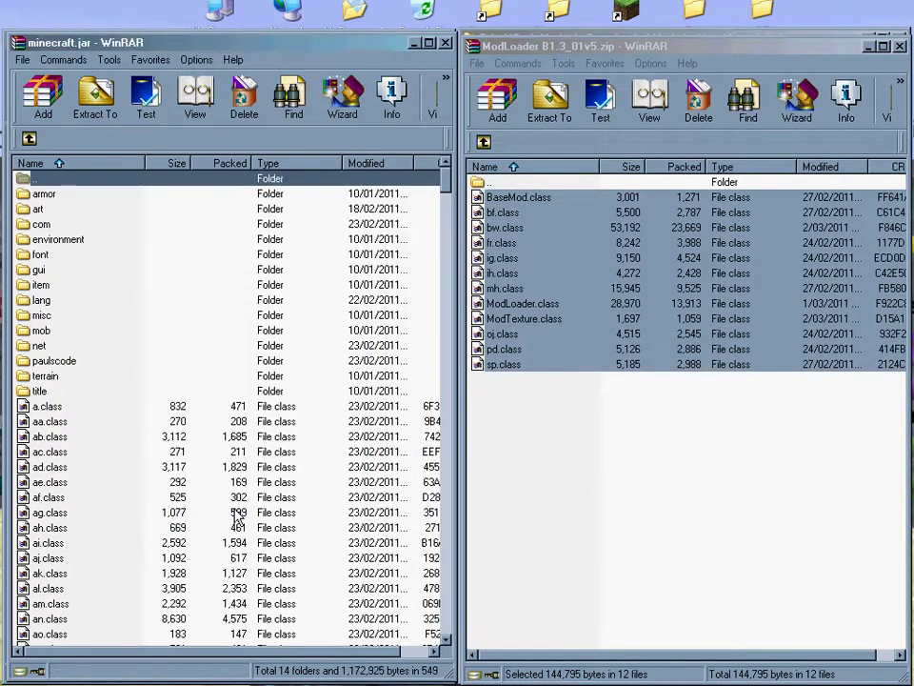
click(606, 461)
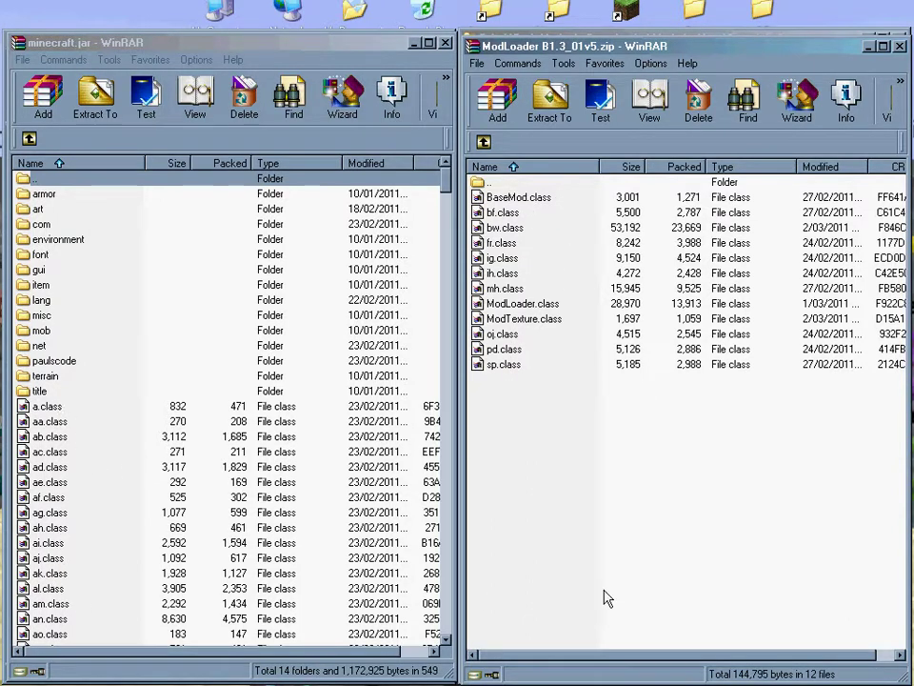
click(899, 46)
Open ToolUtils (latest).zip beside the minecraft.jar archive and go into its JAR folder.
click(617, 358)
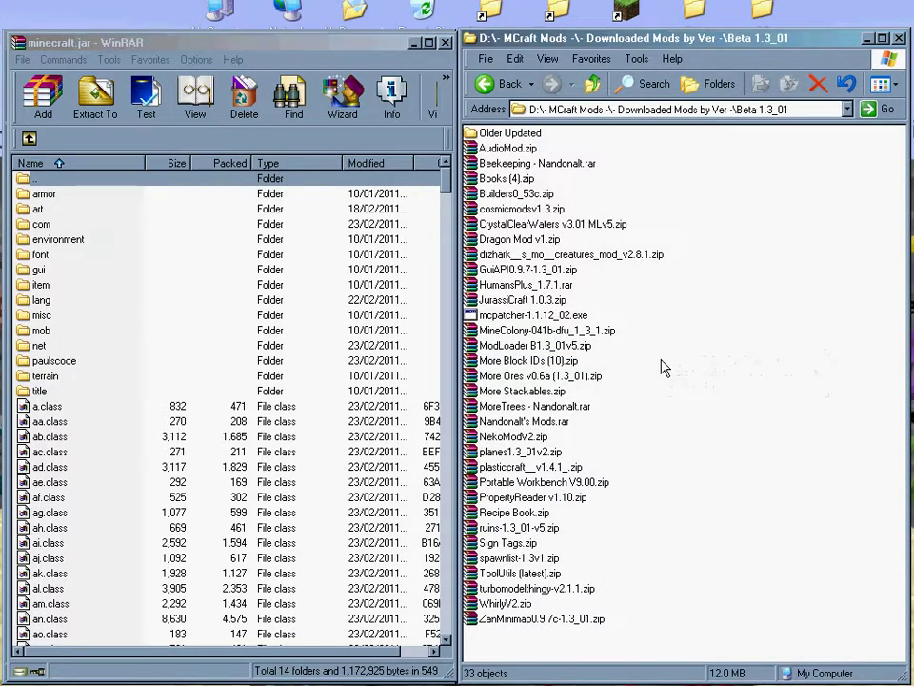
click(505, 575)
double_click(504, 575)
drag(10, 45, 796, 65)
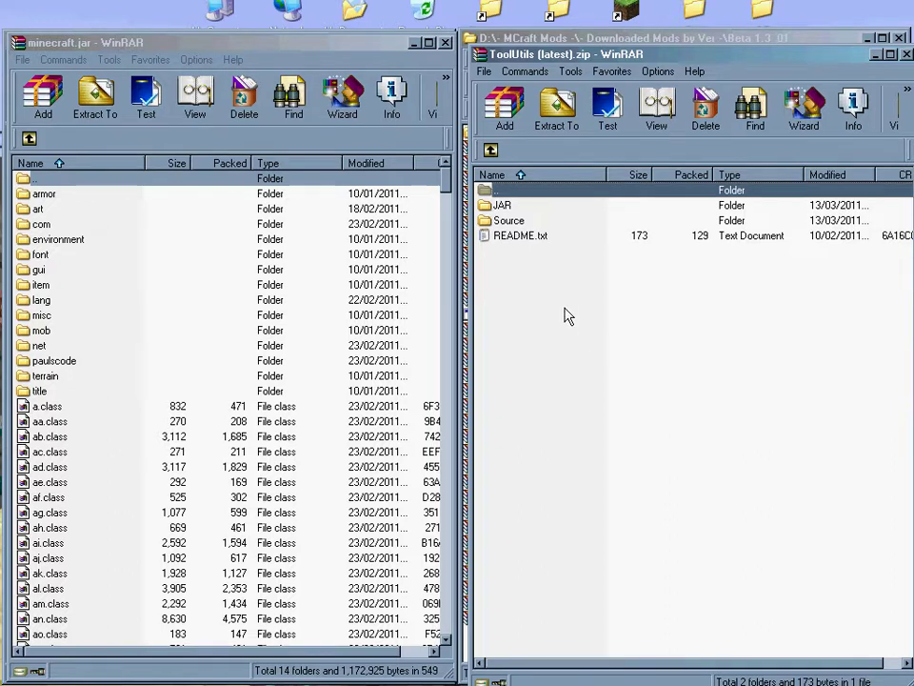
click(511, 237)
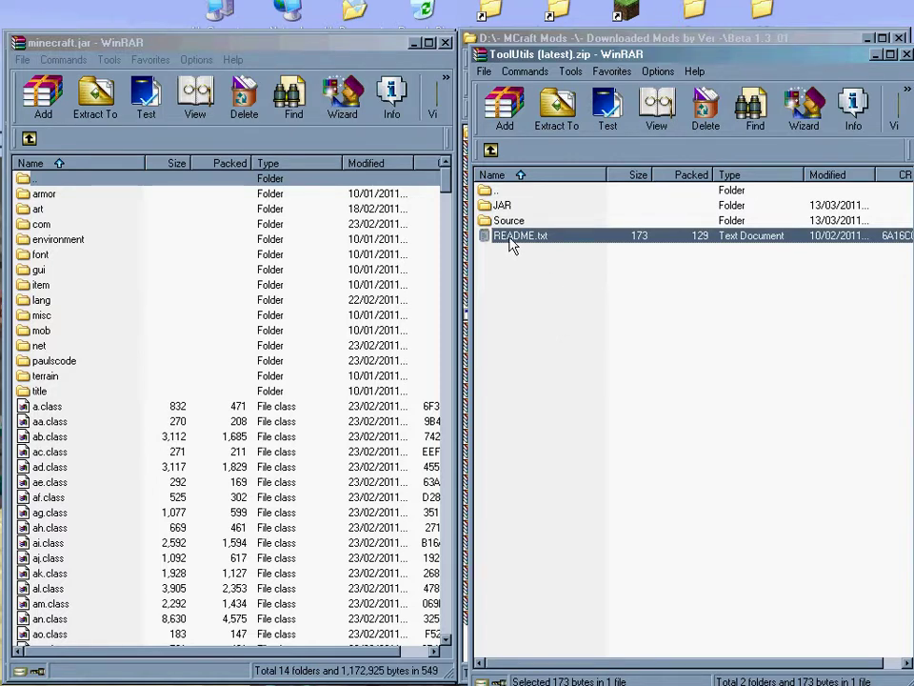
key(Up)
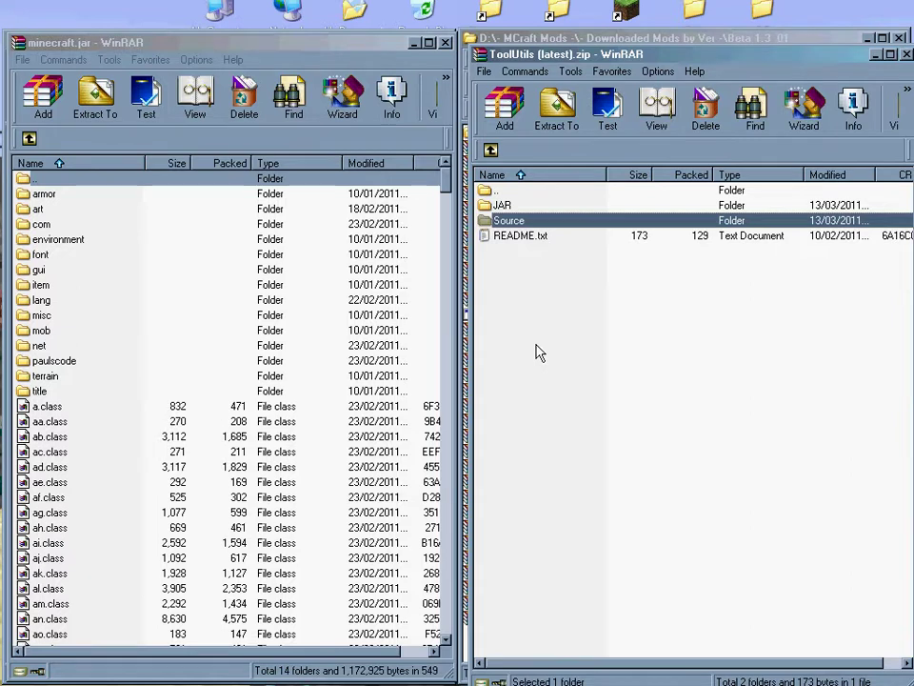
click(502, 207)
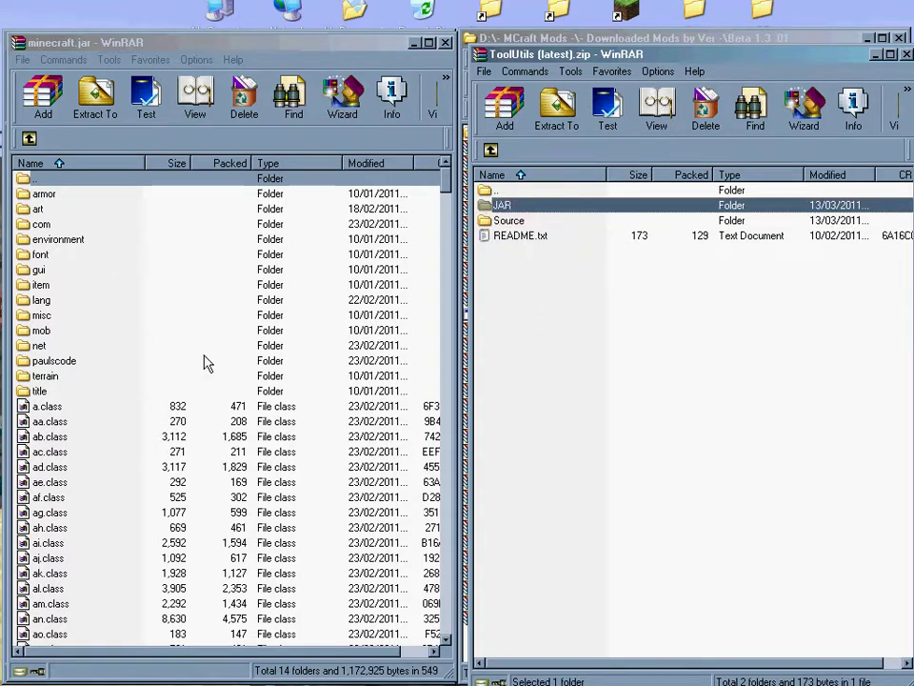
double_click(518, 206)
Add all class files from the ToolUtils JAR folder to minecraft.jar, and close the ToolUtils archive.
drag(505, 406, 491, 211)
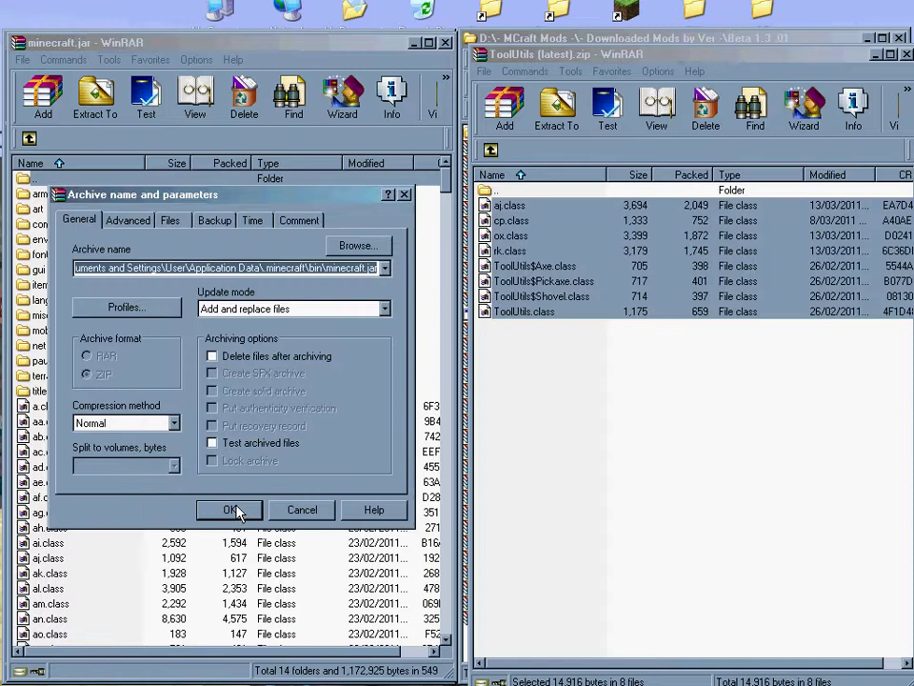
click(234, 509)
click(621, 474)
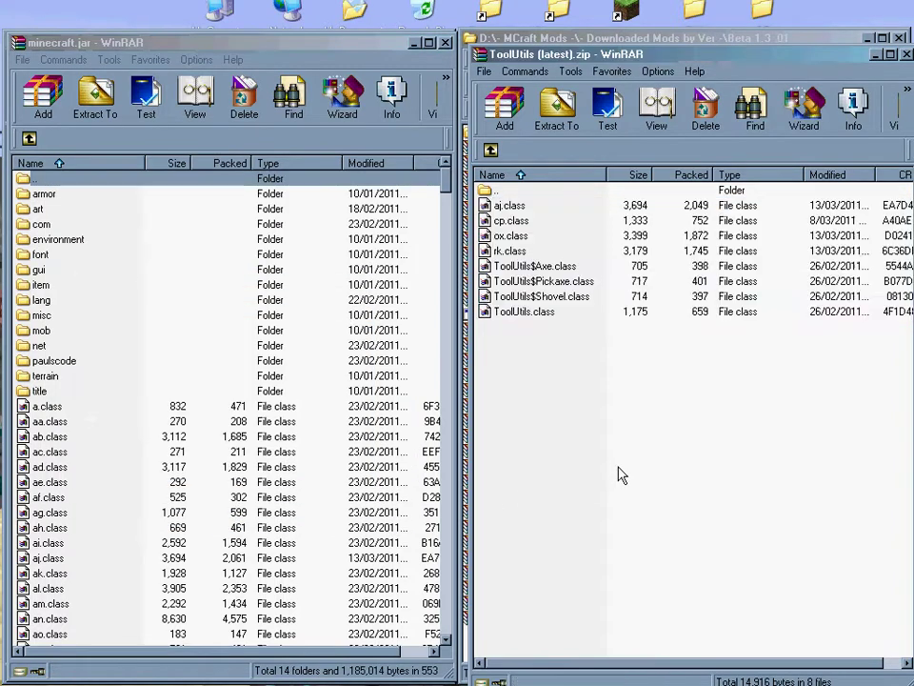
click(490, 149)
click(905, 55)
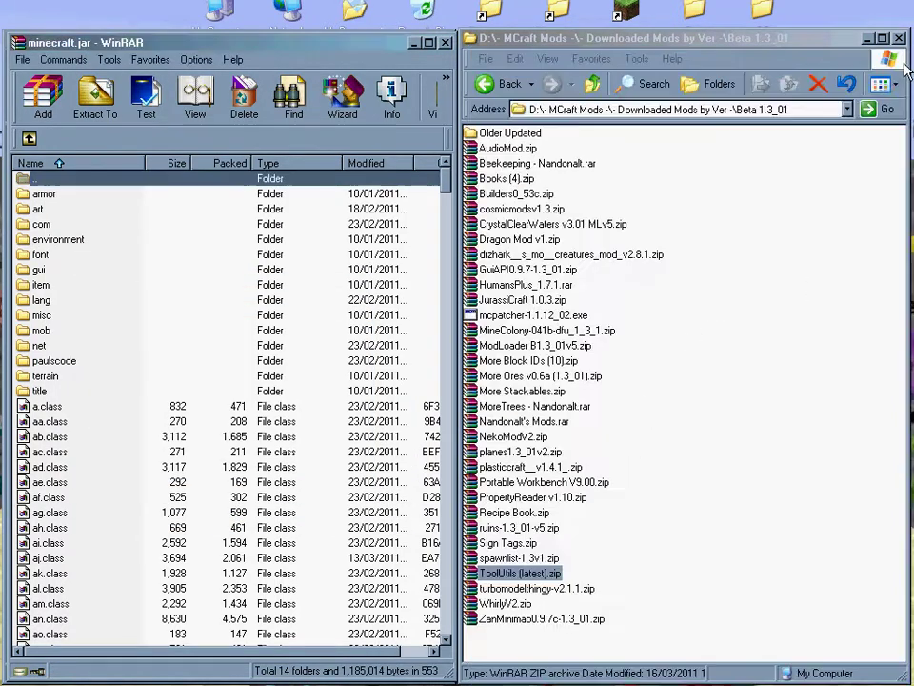
Open PropertyReader v1.10.zip, add its PReader.class file to minecraft.jar, and close the PropertyReader archive.
click(685, 504)
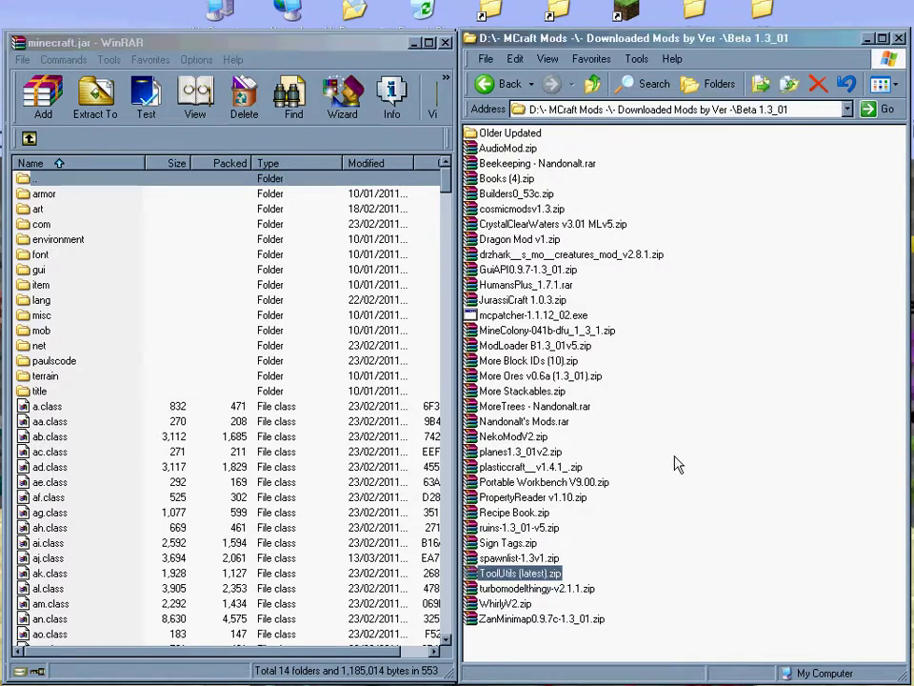
double_click(514, 497)
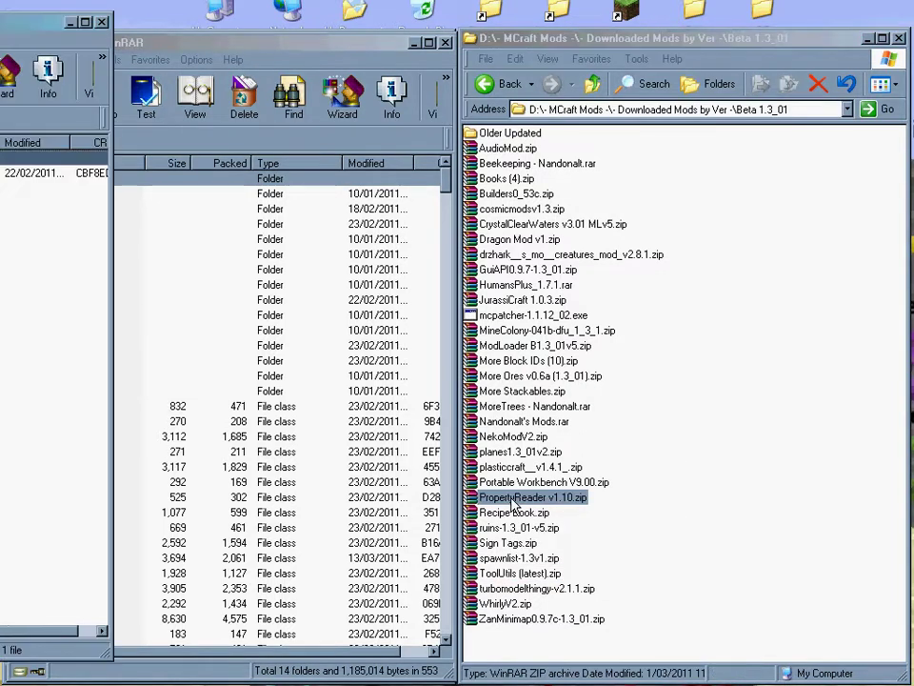
drag(5, 33, 530, 49)
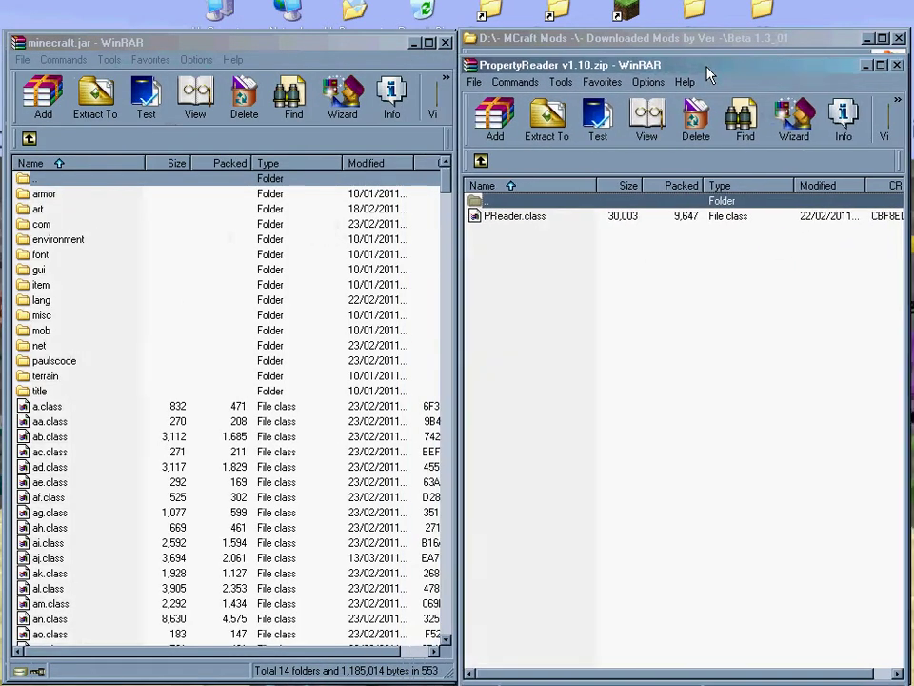
drag(524, 221, 150, 479)
click(230, 510)
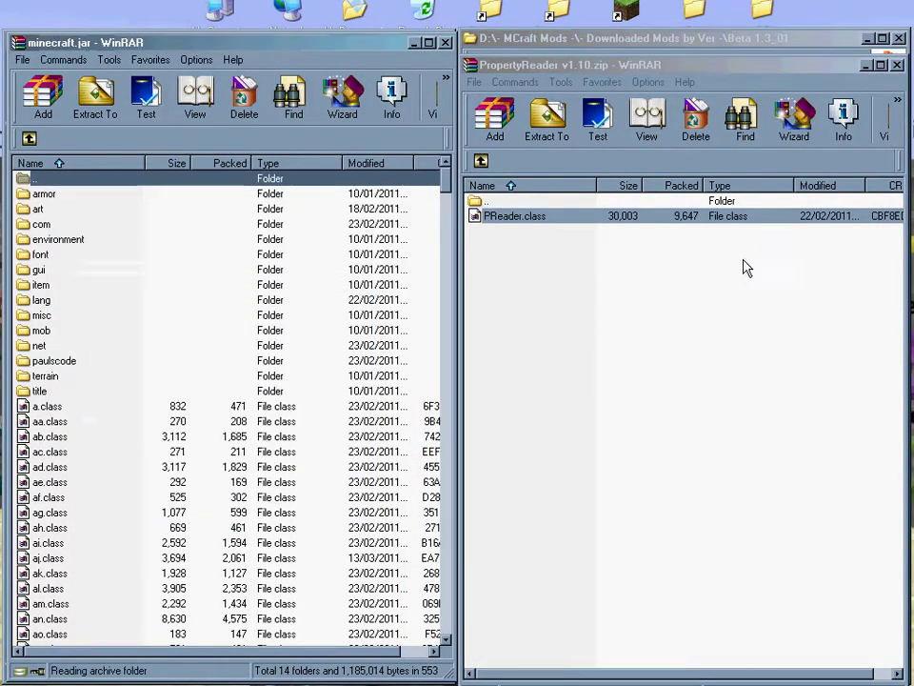
click(896, 65)
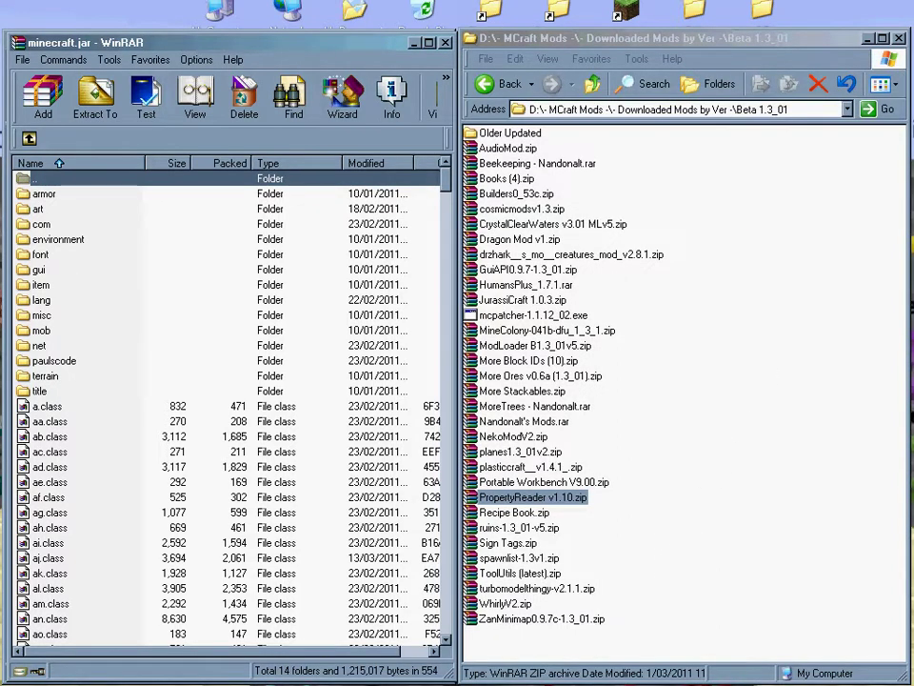
Open More Block IDs (10).zip beside the minecraft.jar archive and go into its JAR folder.
key(alt+Tab)
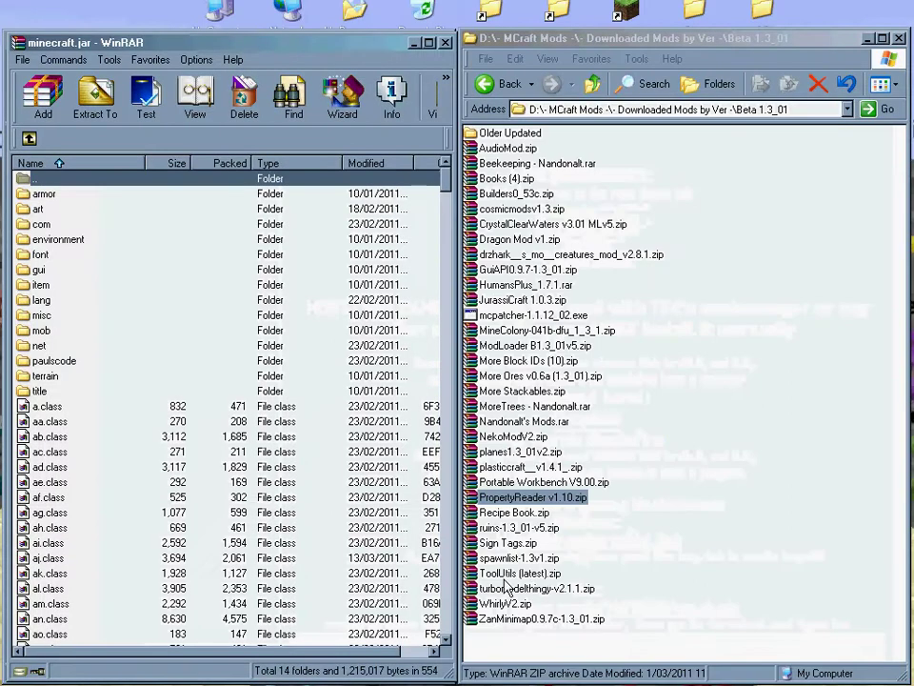
click(718, 352)
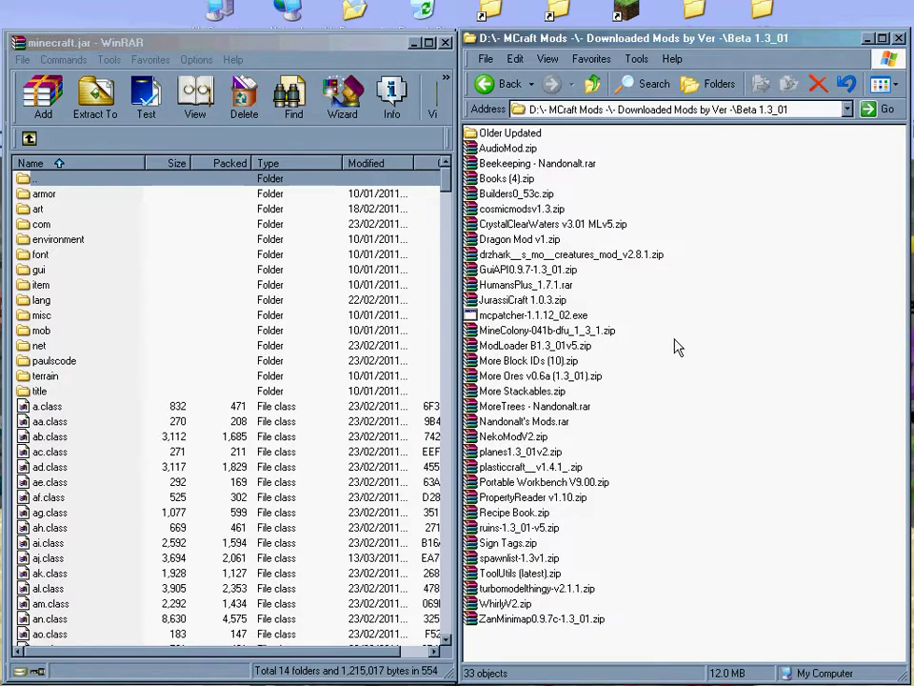
click(516, 366)
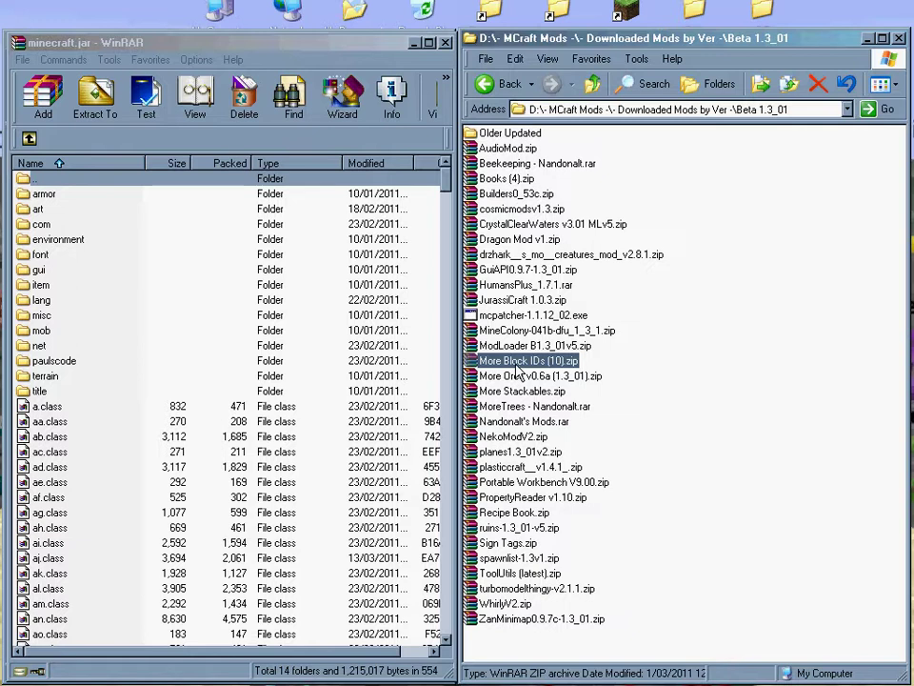
key(Return)
drag(67, 42, 538, 64)
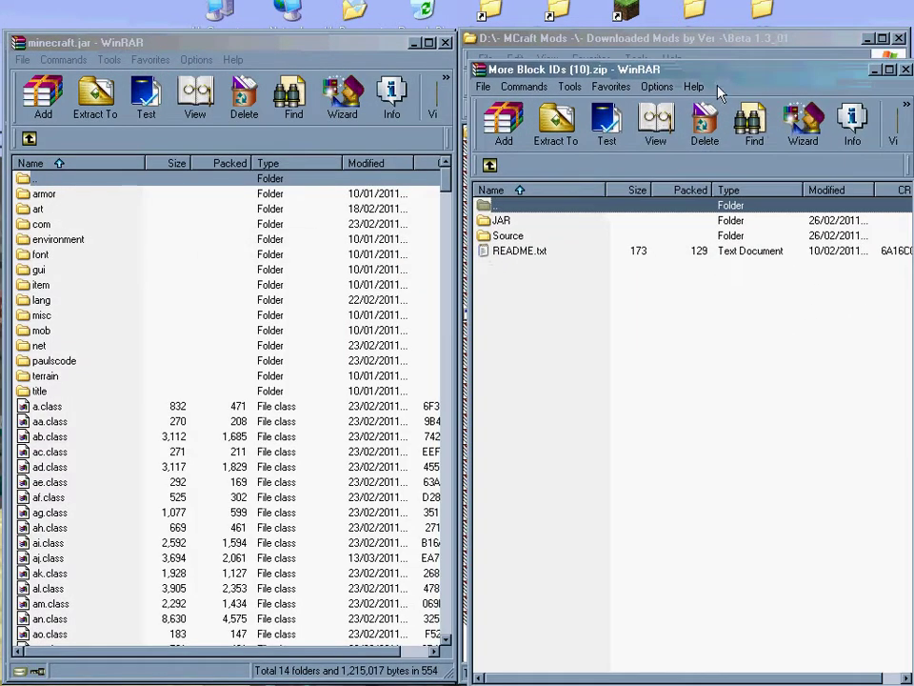
click(502, 220)
click(524, 252)
click(514, 224)
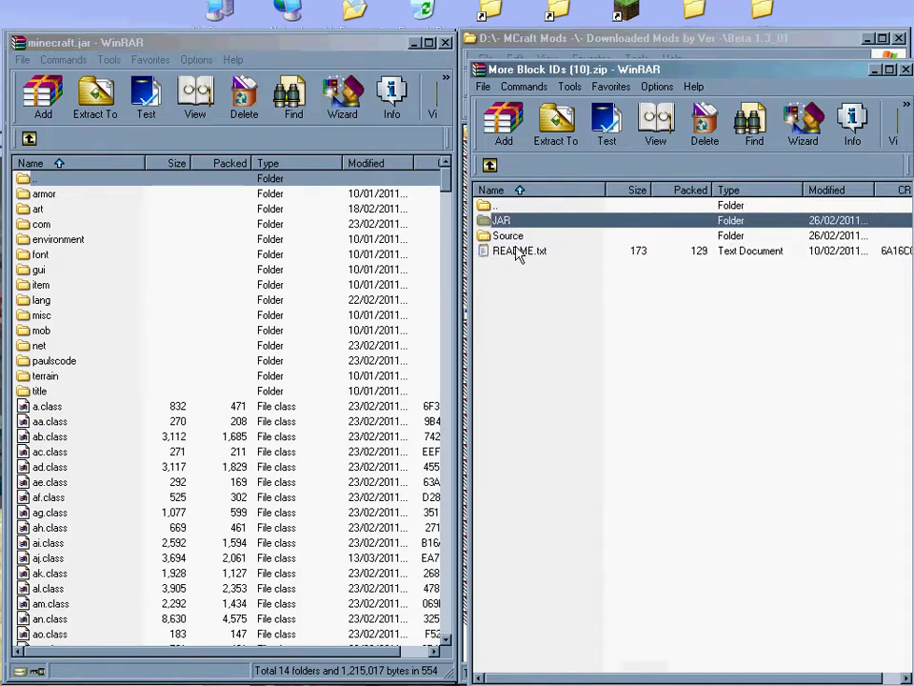
click(507, 235)
double_click(508, 220)
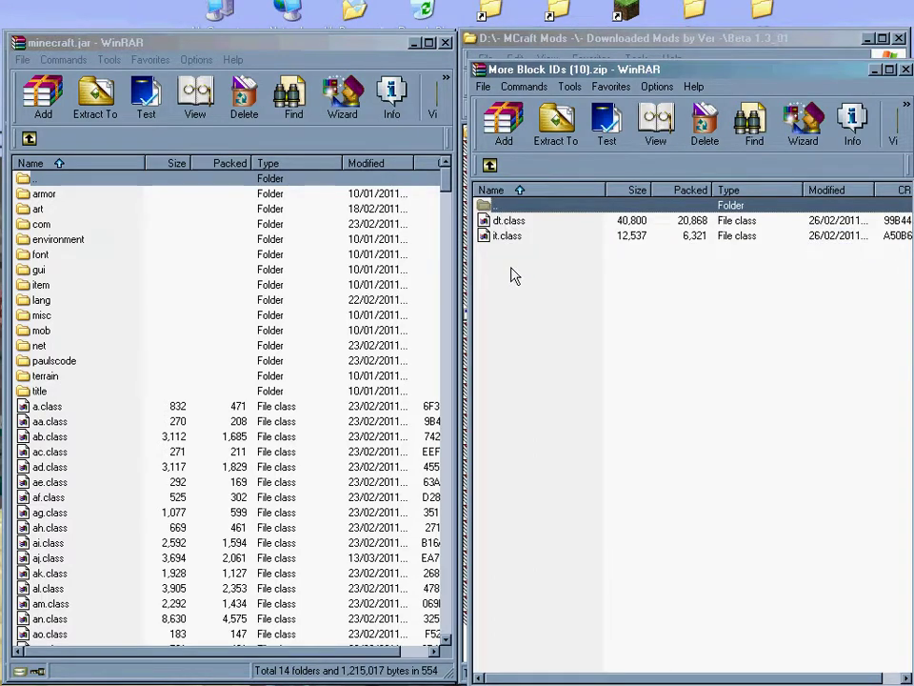
Add dt.class and it.class from the More Block IDs archive to minecraft.jar, and close the mod archive.
click(505, 235)
shift+click(511, 222)
drag(517, 231, 105, 488)
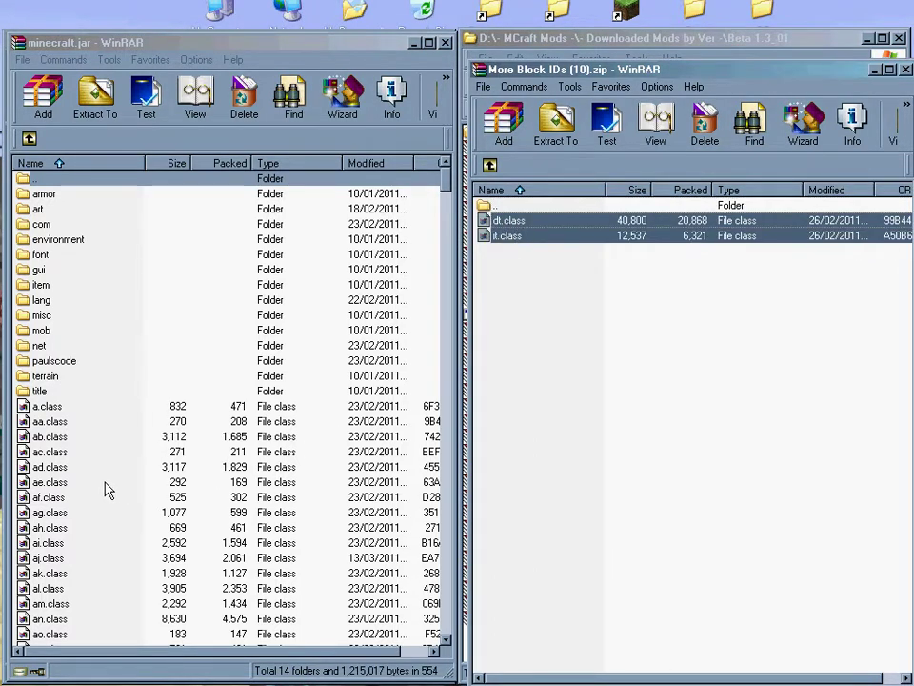
click(230, 509)
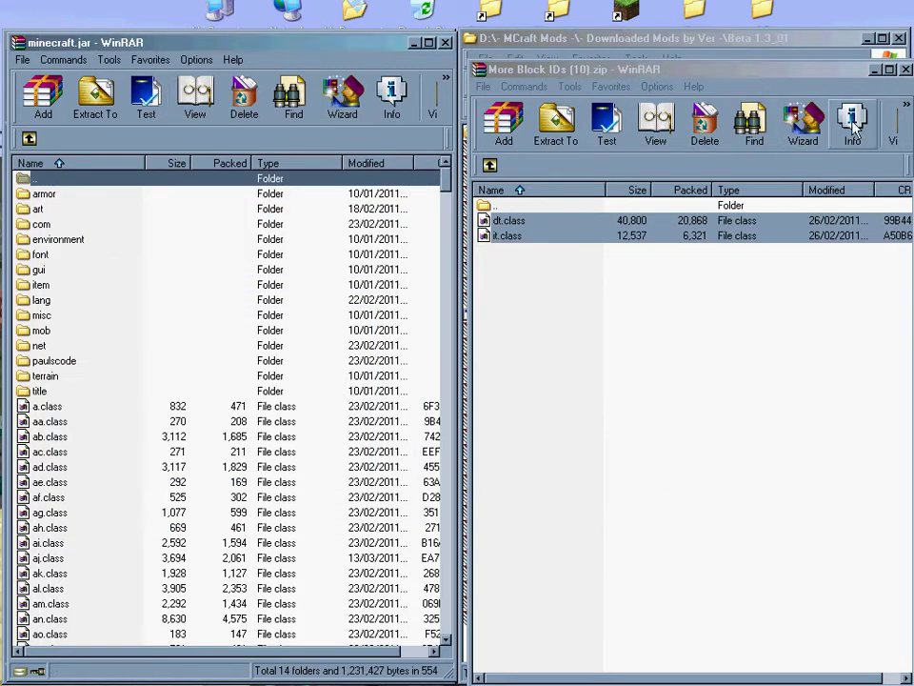
click(905, 70)
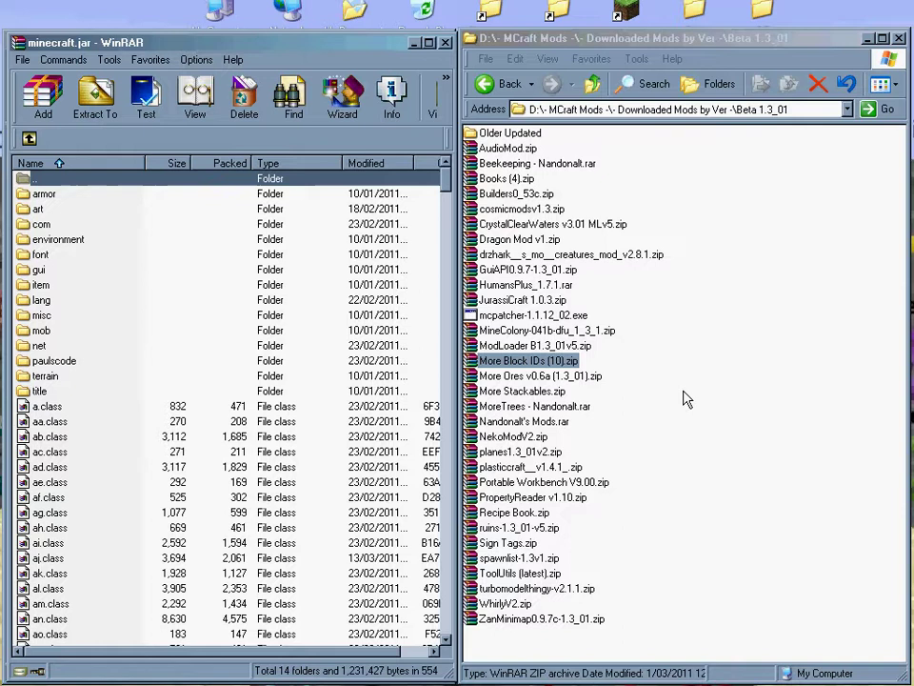
Close the minecraft.jar archive, then open the Minecraft Launcher and move its window so the whole login form is in view.
click(446, 43)
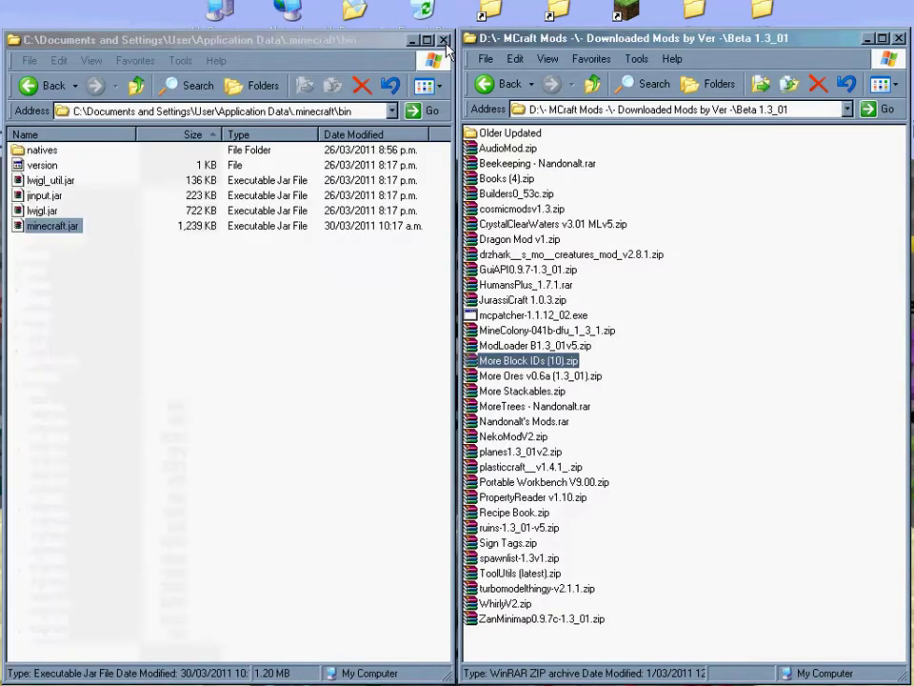
click(316, 398)
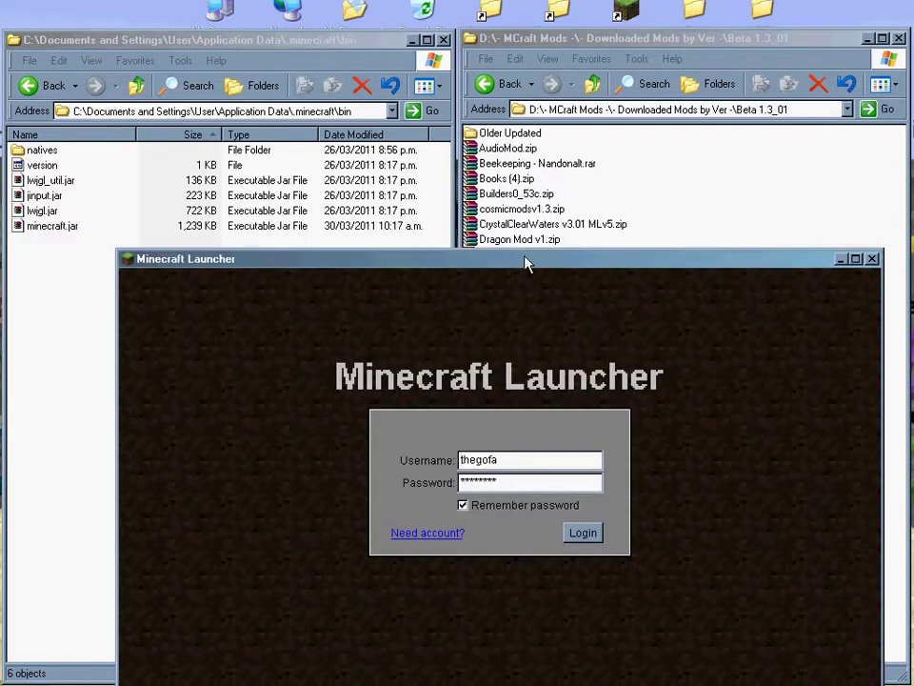
drag(526, 261, 509, 180)
Clear the username, attempt to log in with it empty, and start the game in offline mode.
double_click(494, 381)
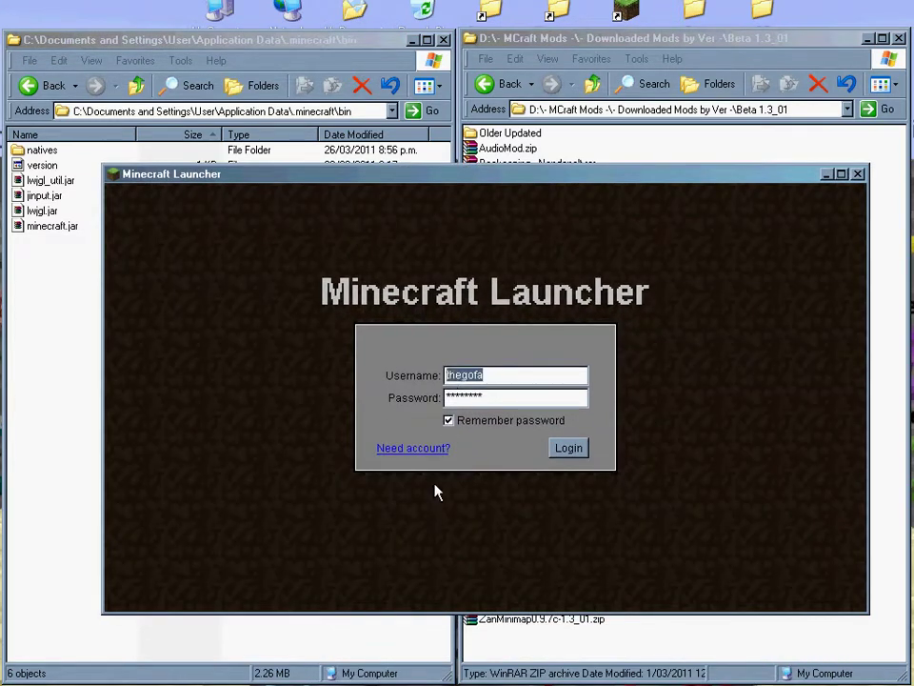
key(BackSpace)
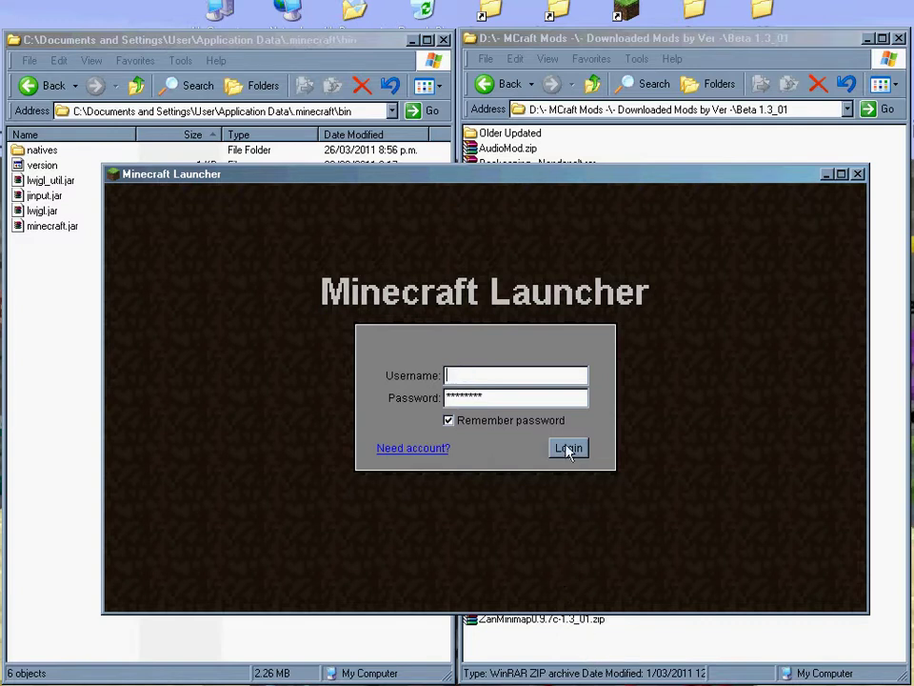
click(568, 449)
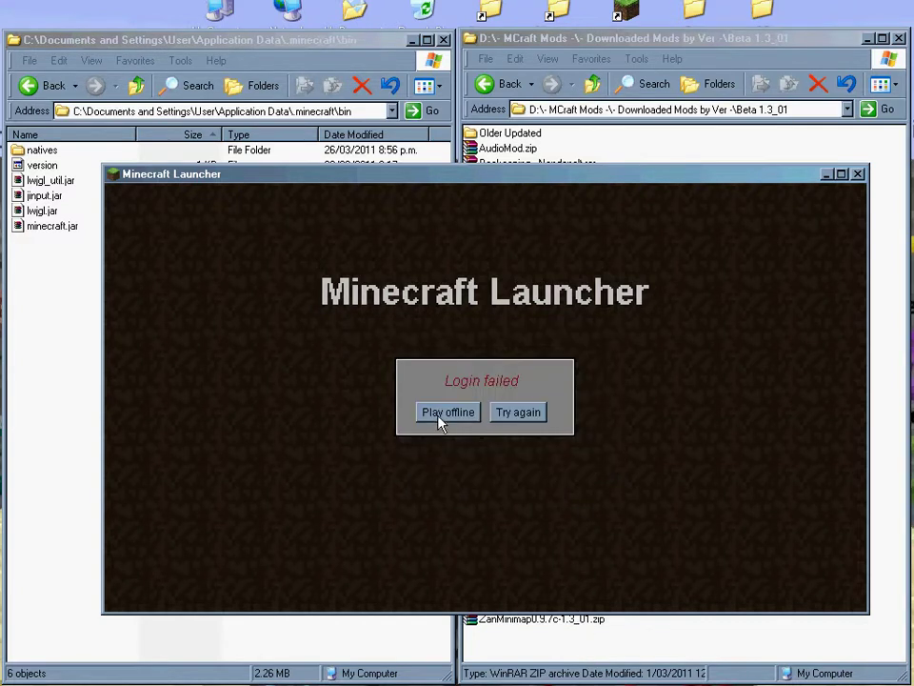
click(438, 418)
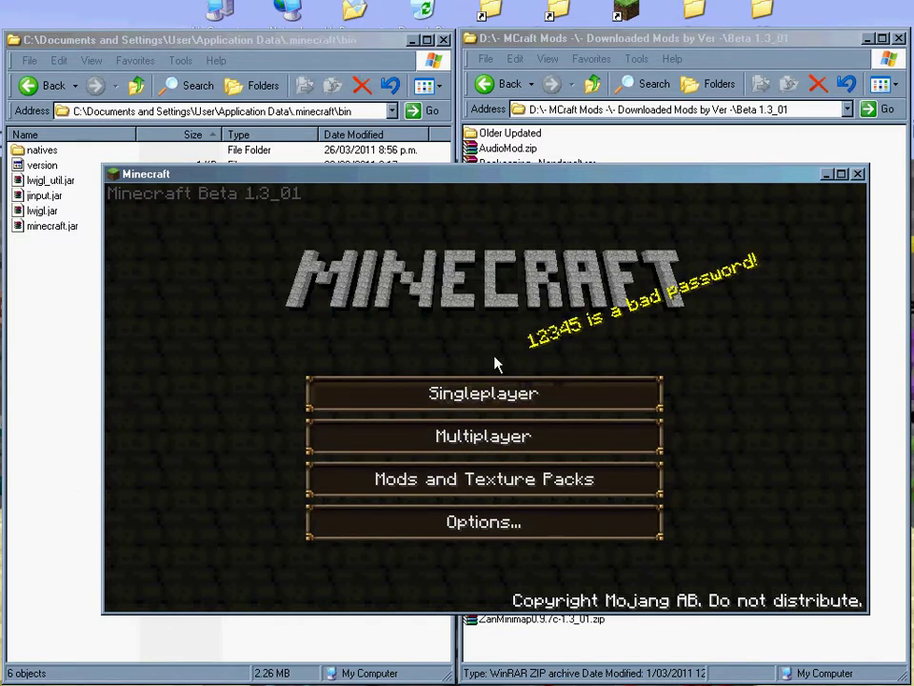
Create a singleplayer world named New World with a blank seed and walk forward in it.
click(457, 396)
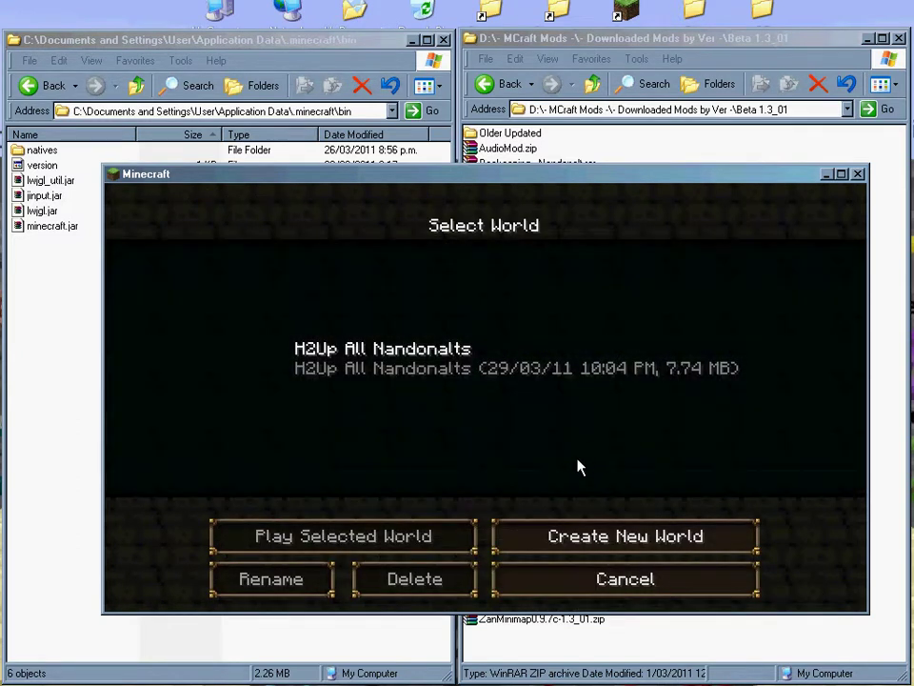
click(530, 541)
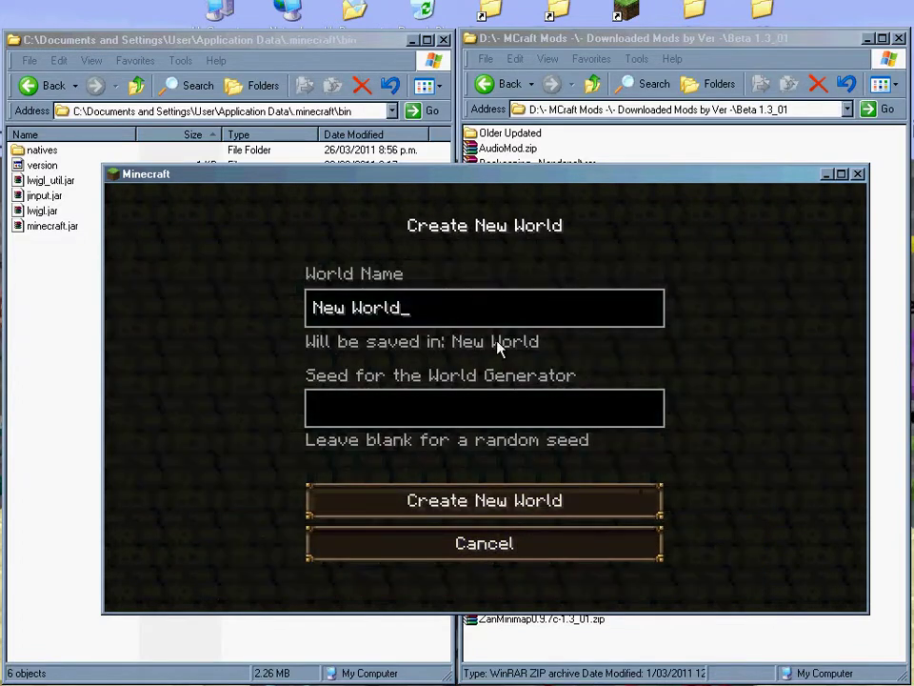
click(478, 505)
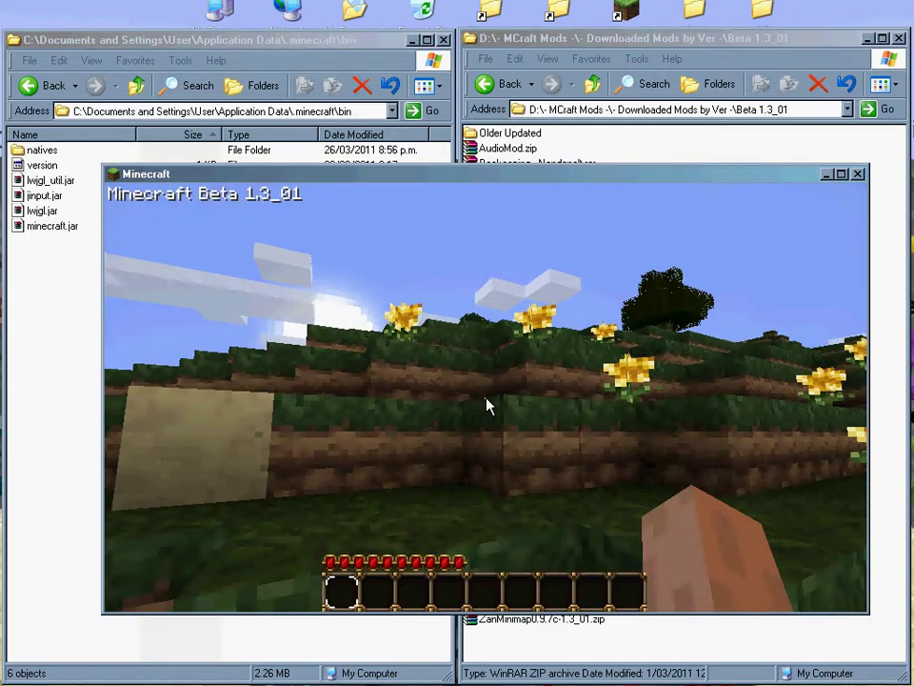
key(w)
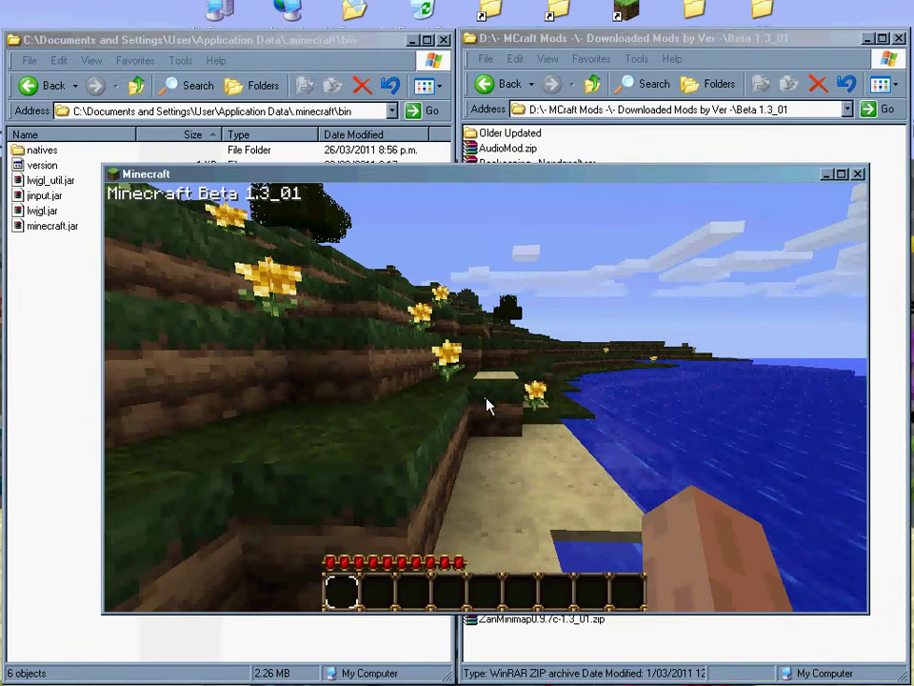